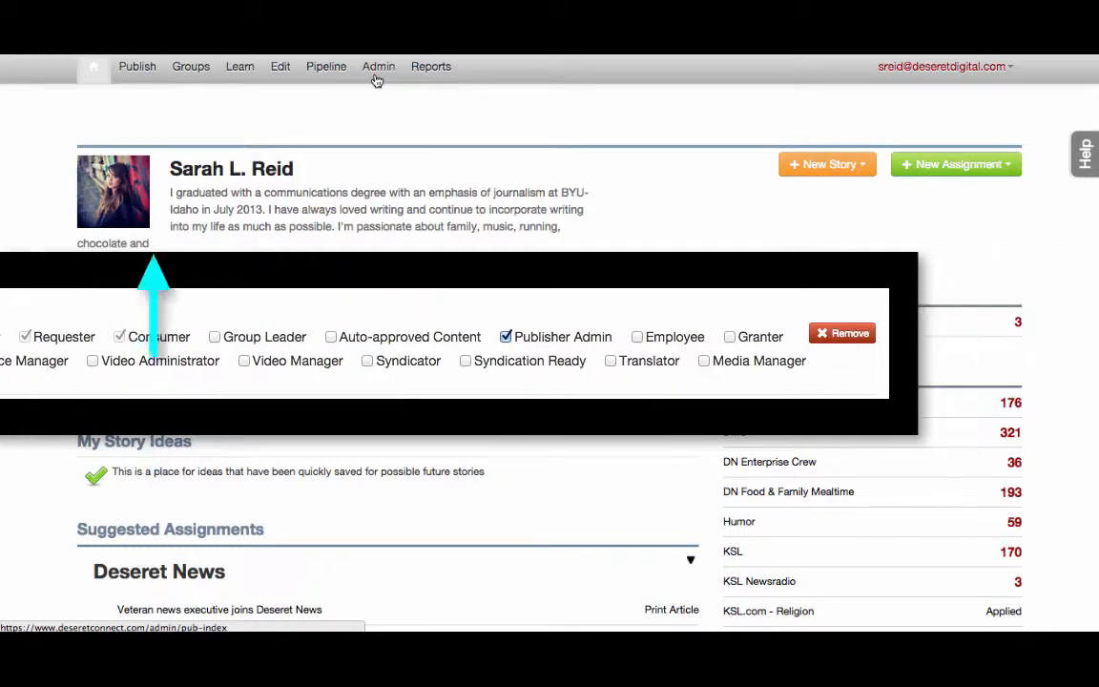
Go to the Admin page from the top navigation bar.
left_click(377, 82)
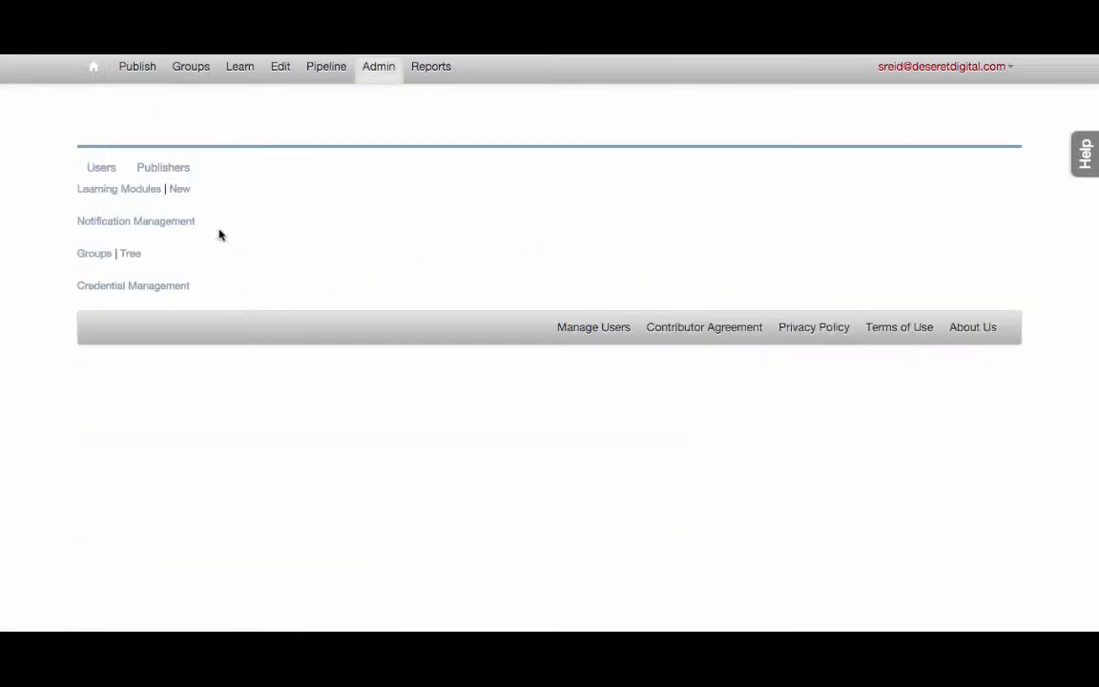
Open the Groups list and go to the KSL.com Sports group's Payment Rules.
left_click(89, 254)
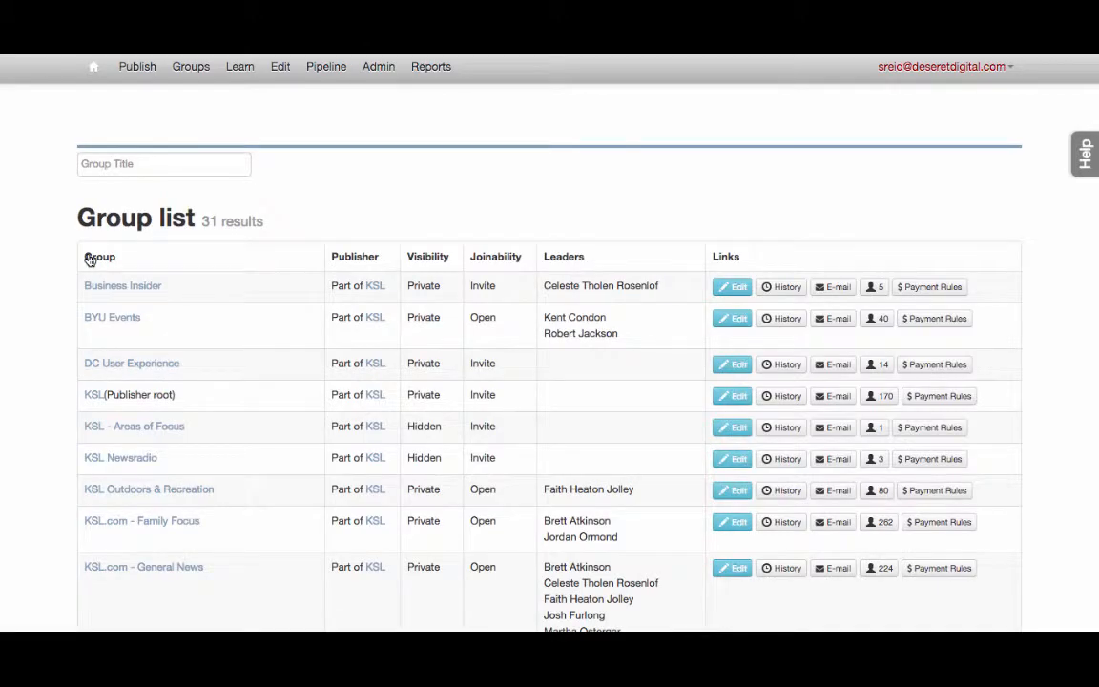
scroll(283, 256, "down", 4)
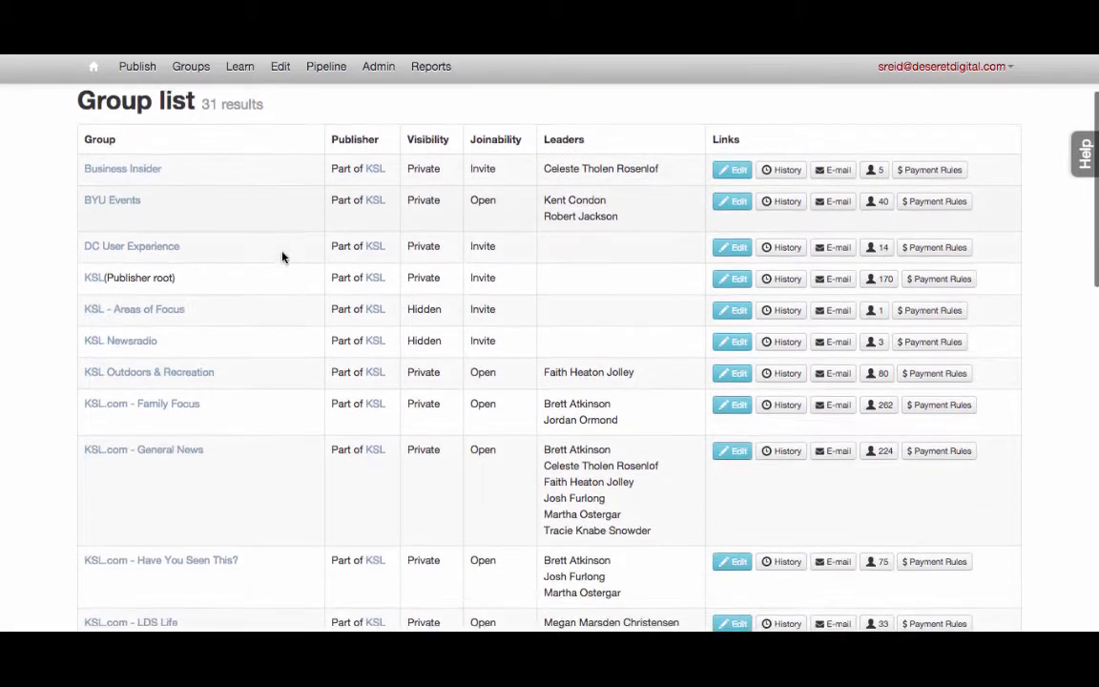
scroll(282, 255, "down", 10)
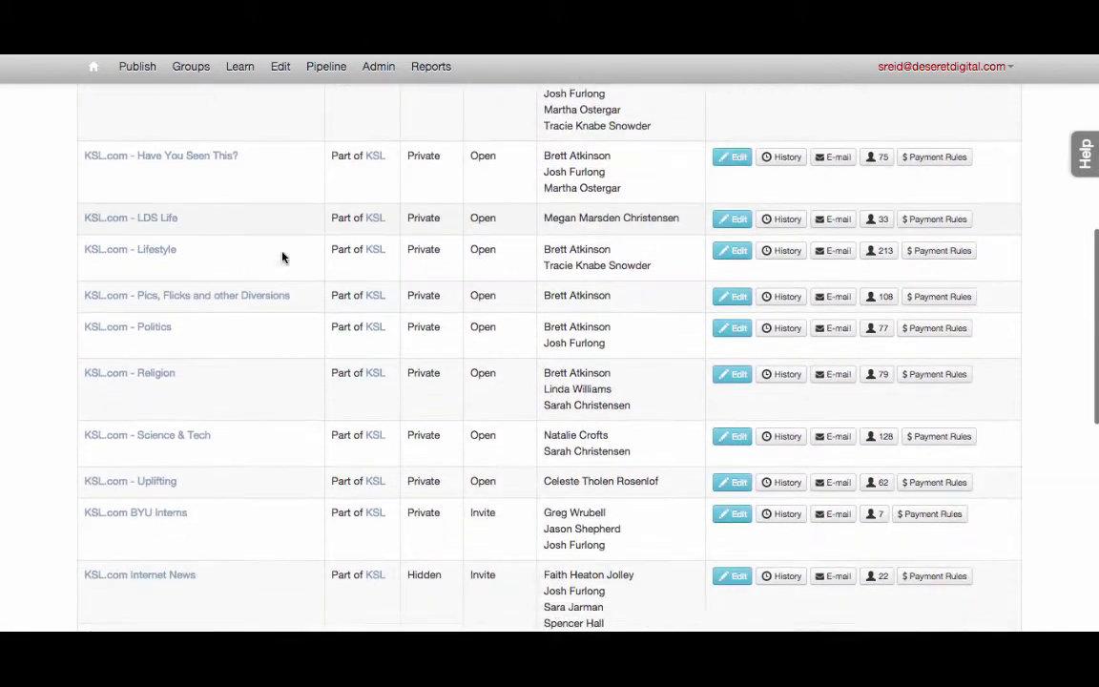
scroll(282, 256, "down", 6)
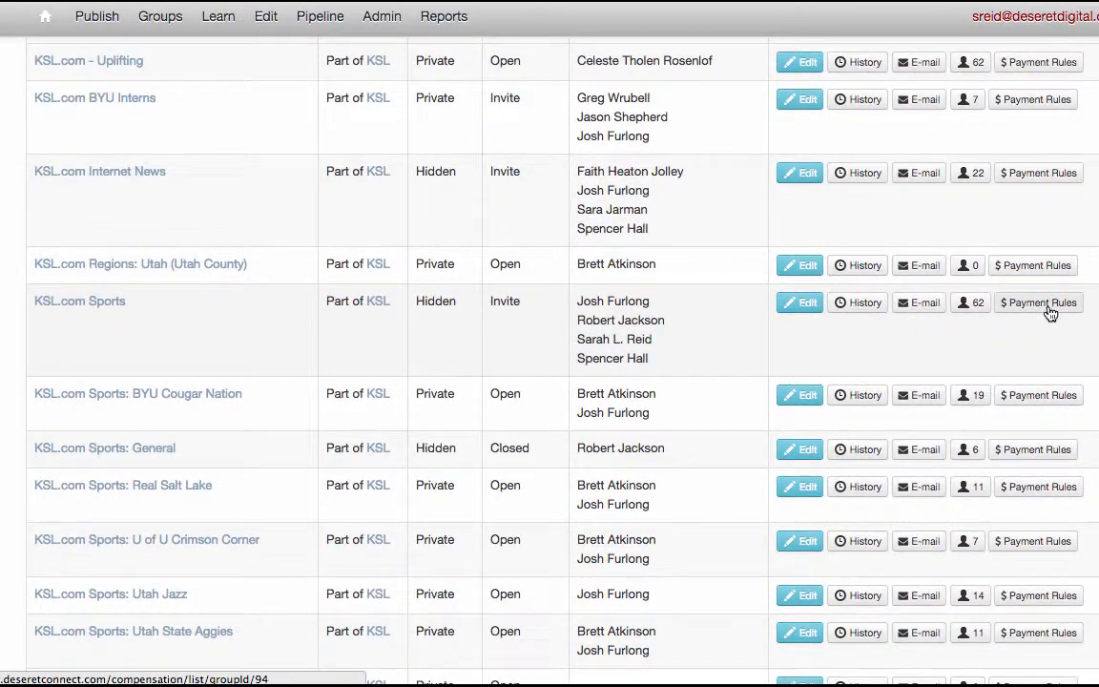
left_click(1022, 308)
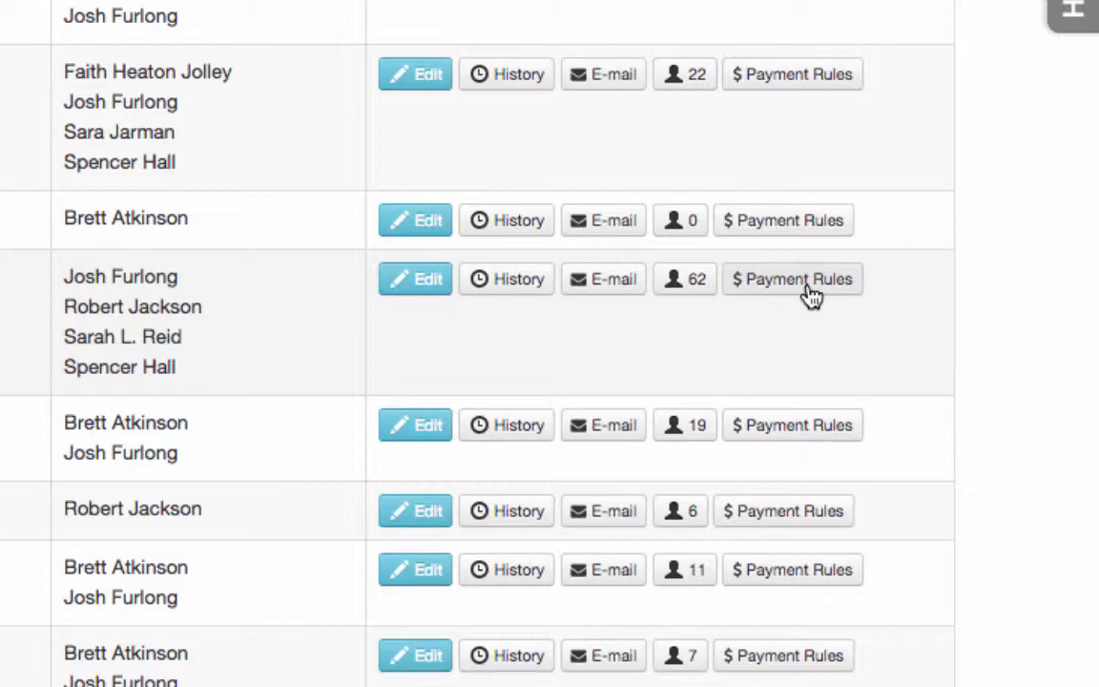
left_click(811, 296)
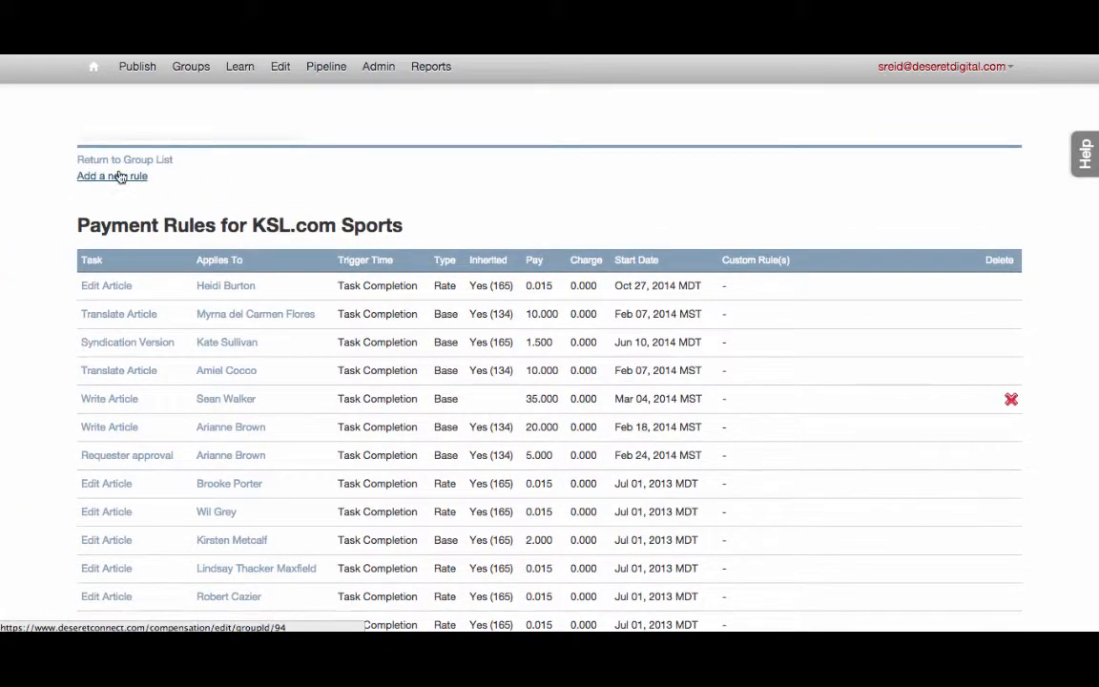
Use 'Add a new rule' to open a blank KSL.com Sports payment rule form.
left_click(119, 178)
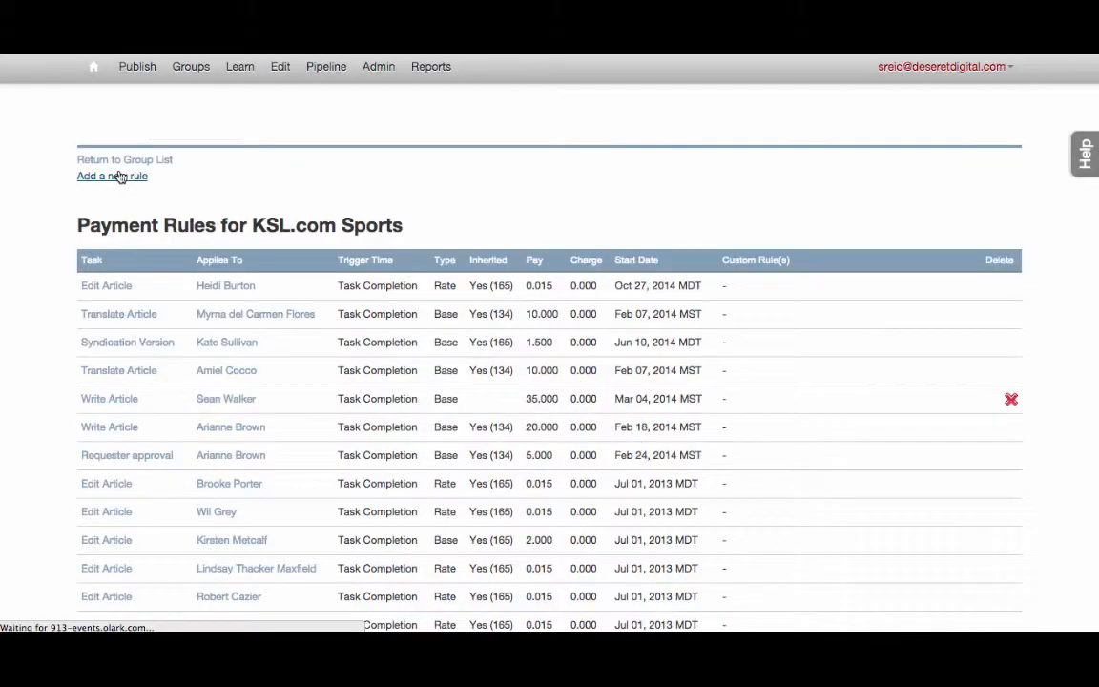
left_click(119, 176)
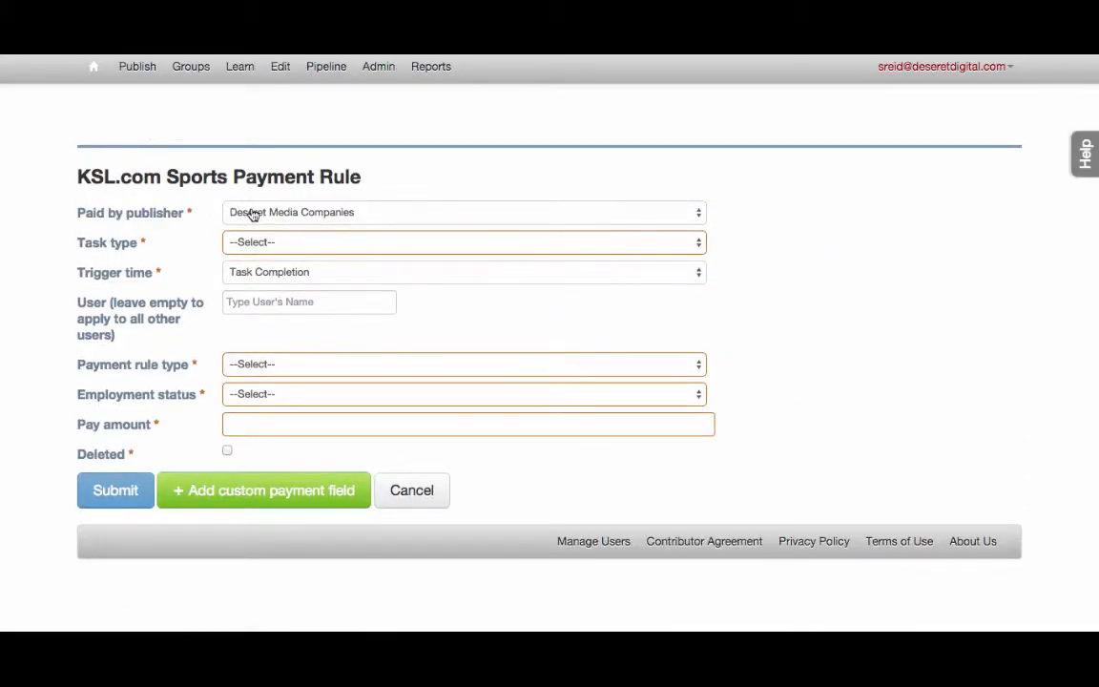
Set Paid by publisher to KSL, Task type to Edit Article, and trigger to Task Completion.
left_click(253, 215)
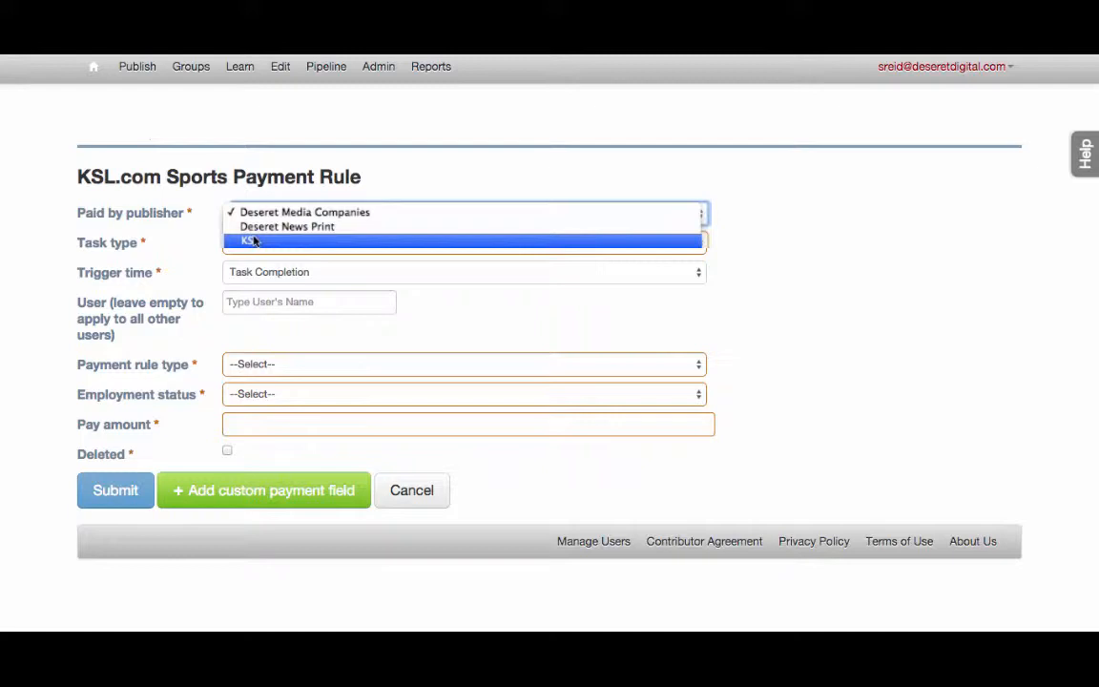
left_click(254, 242)
left_click(256, 243)
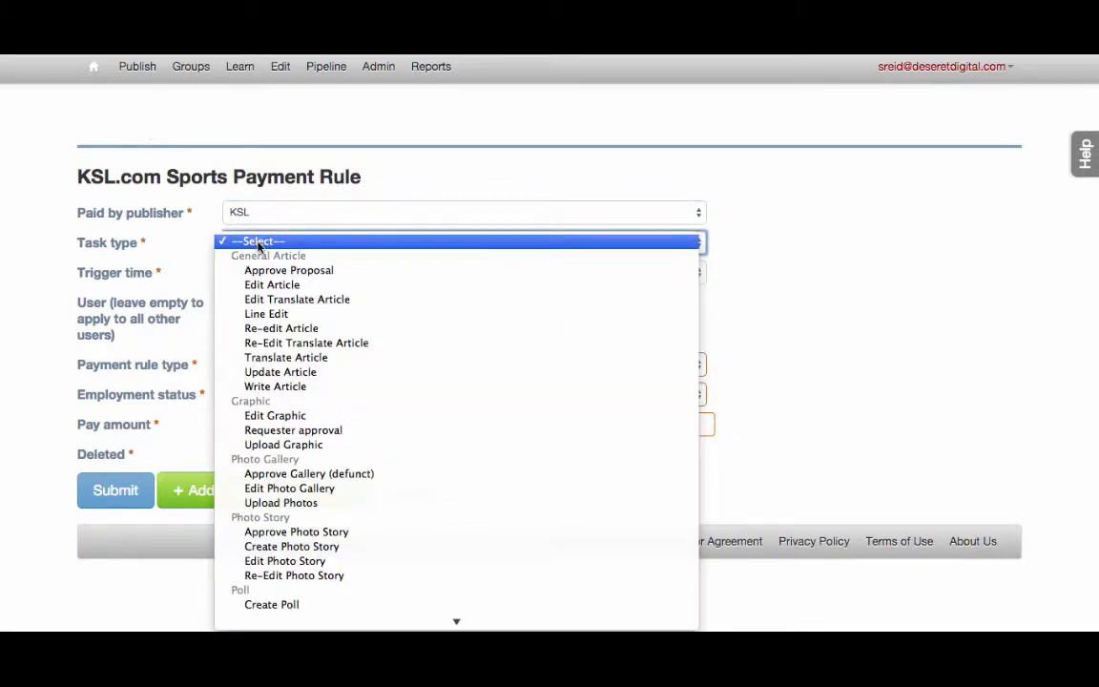
left_click(278, 286)
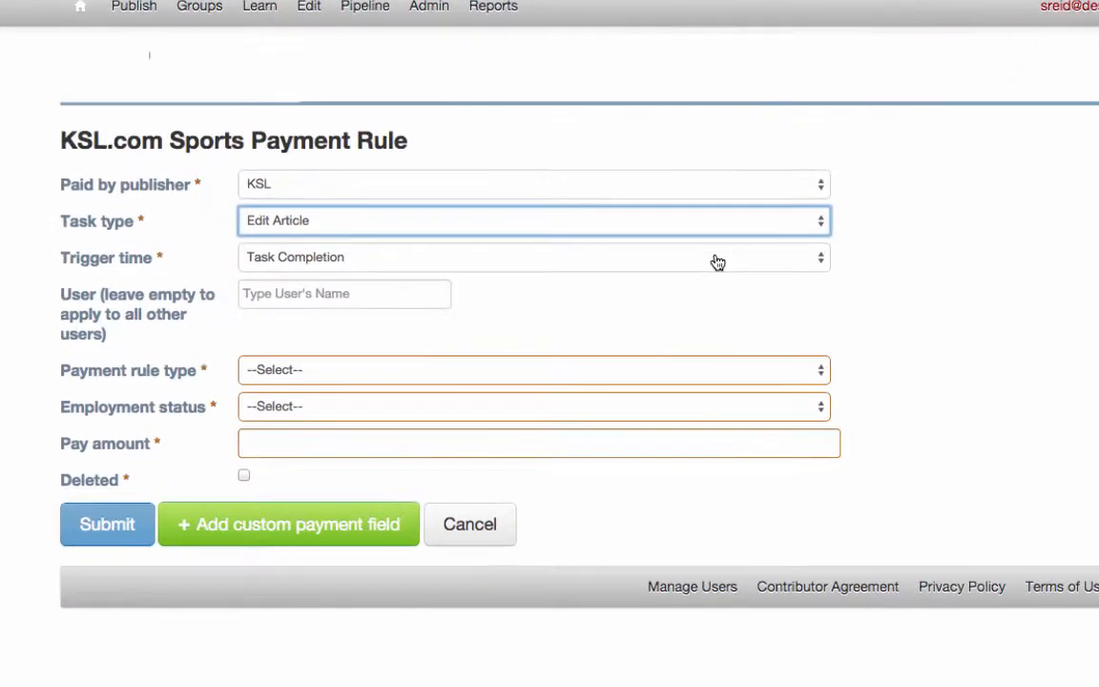
left_click(718, 260)
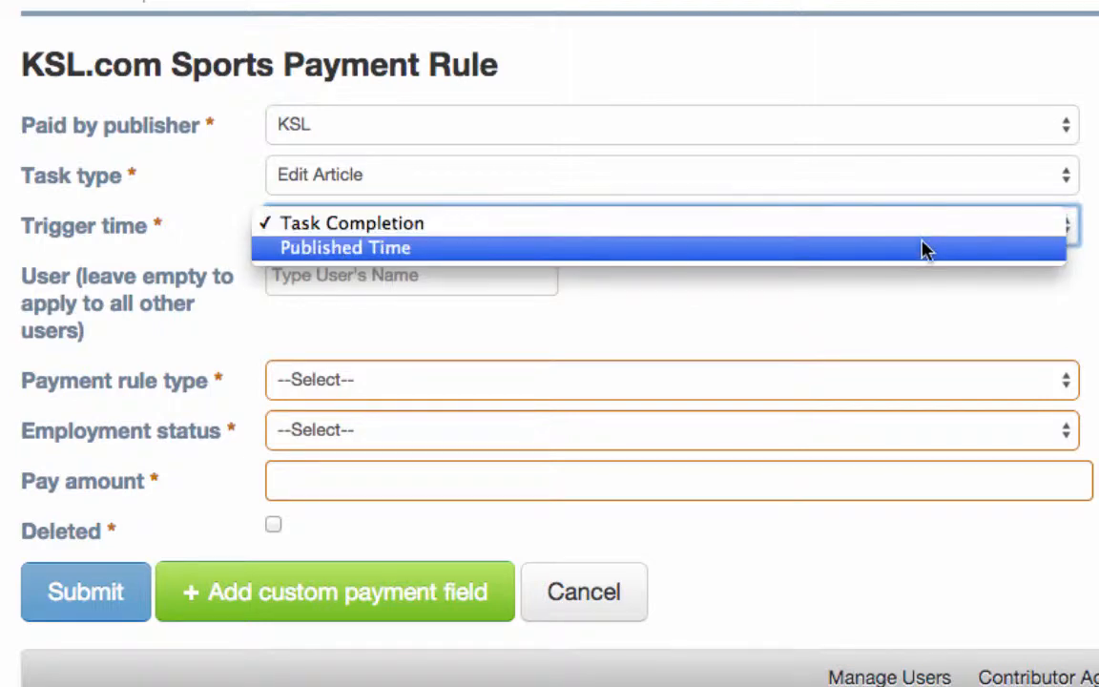
left_click(915, 229)
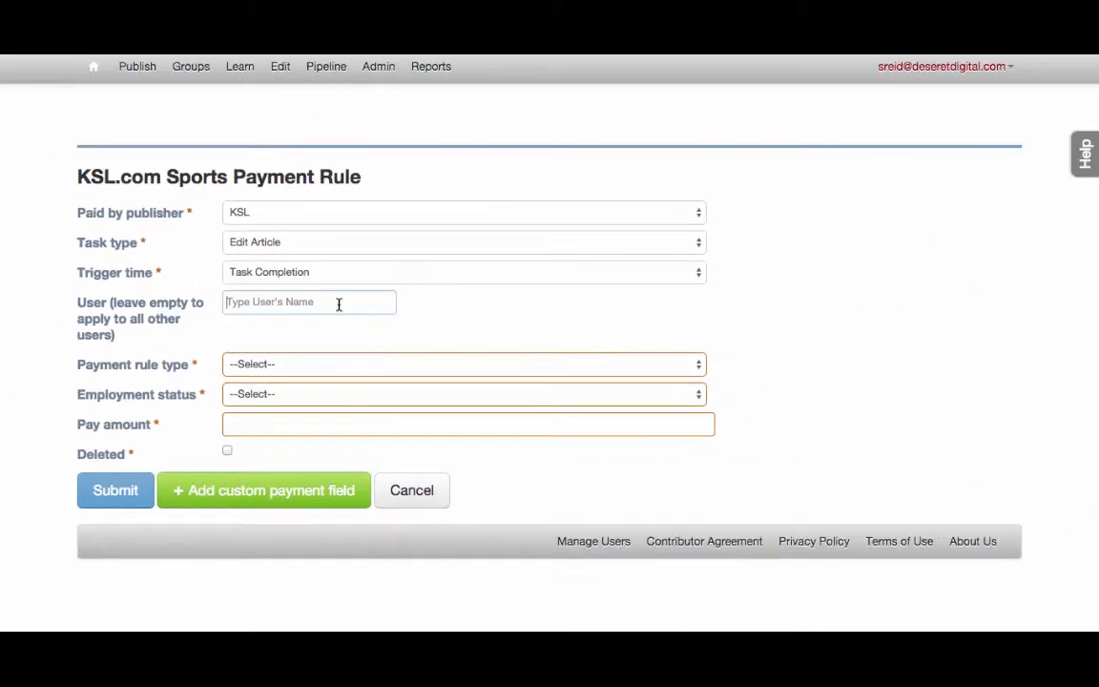
left_click(462, 278)
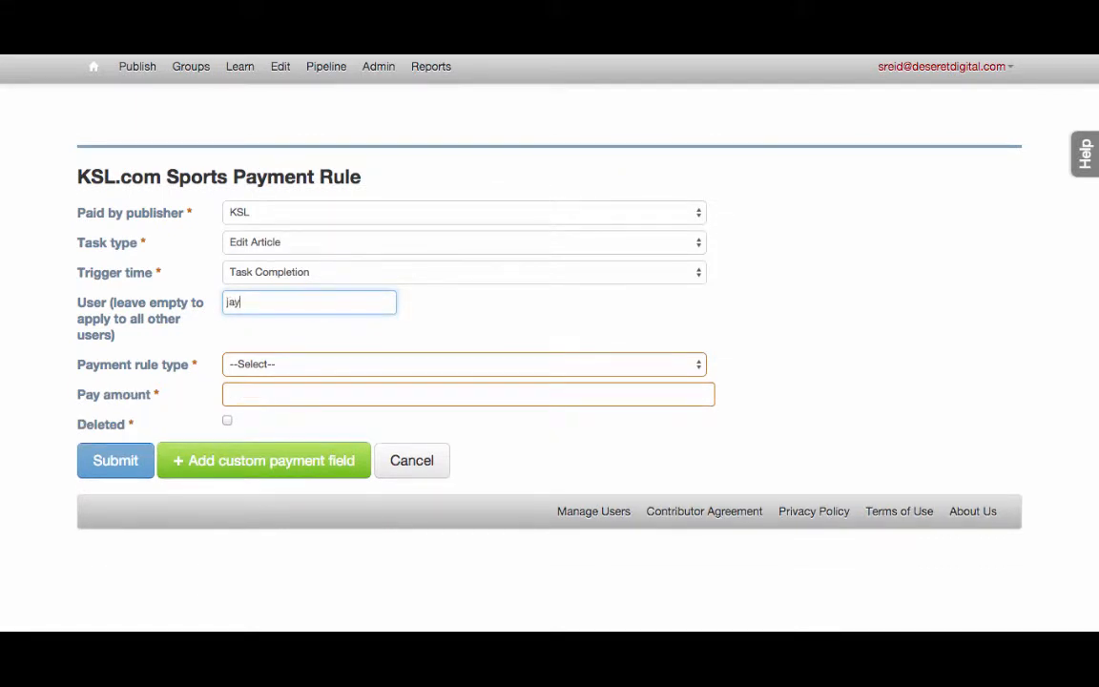
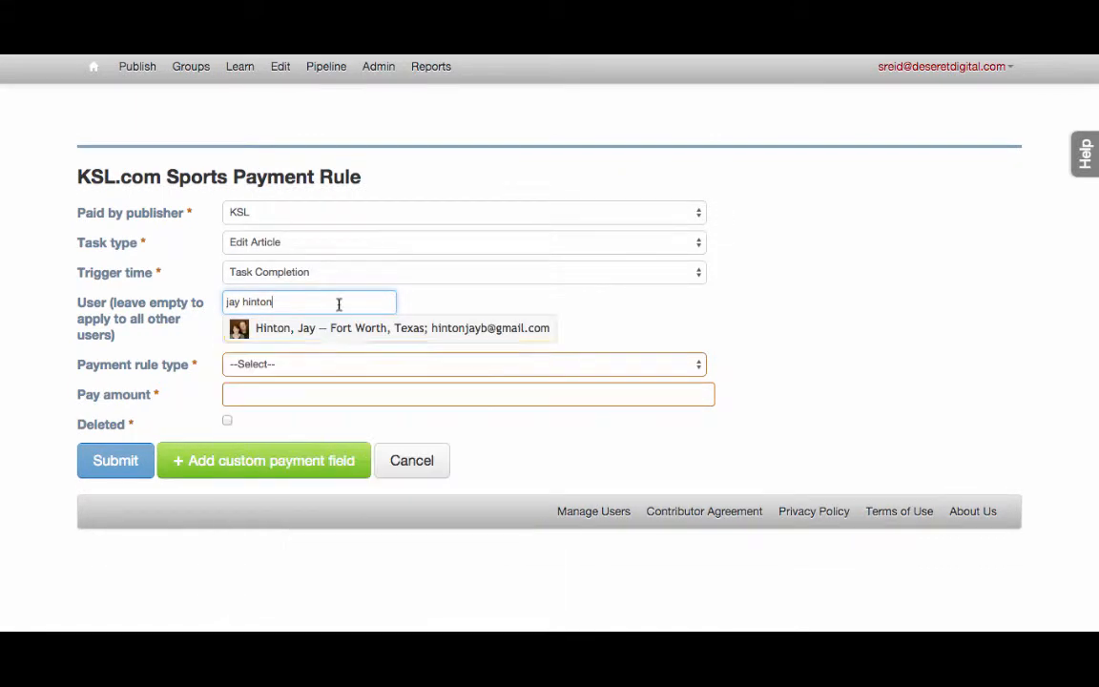
left_click(343, 330)
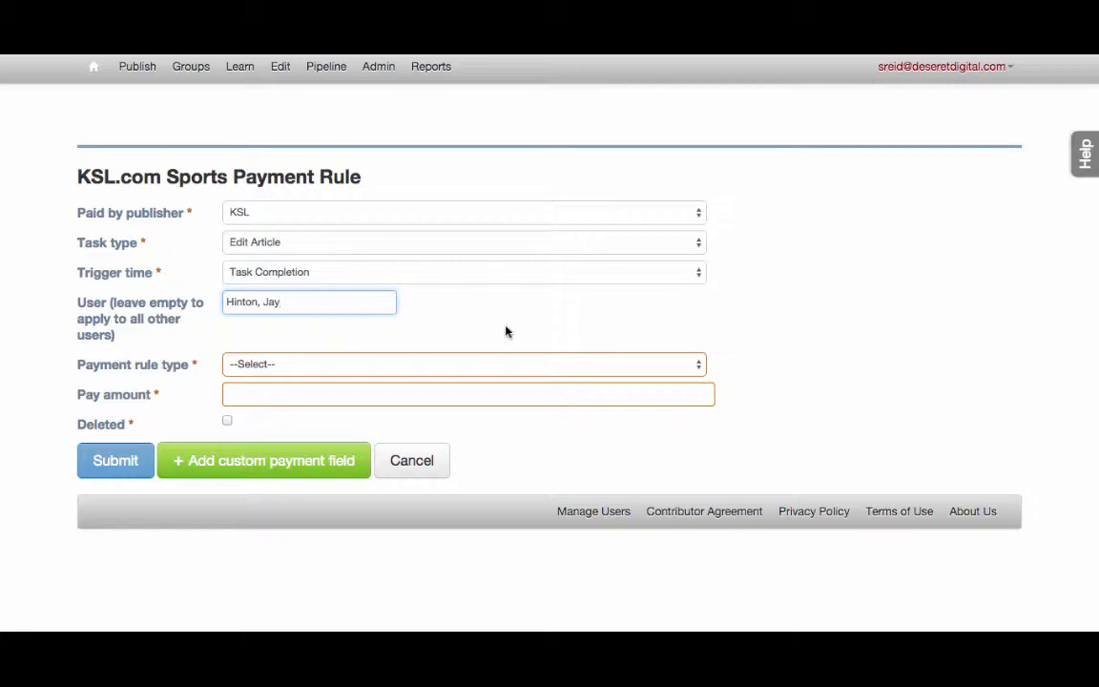
triple_click(364, 303)
key("BackSpace")
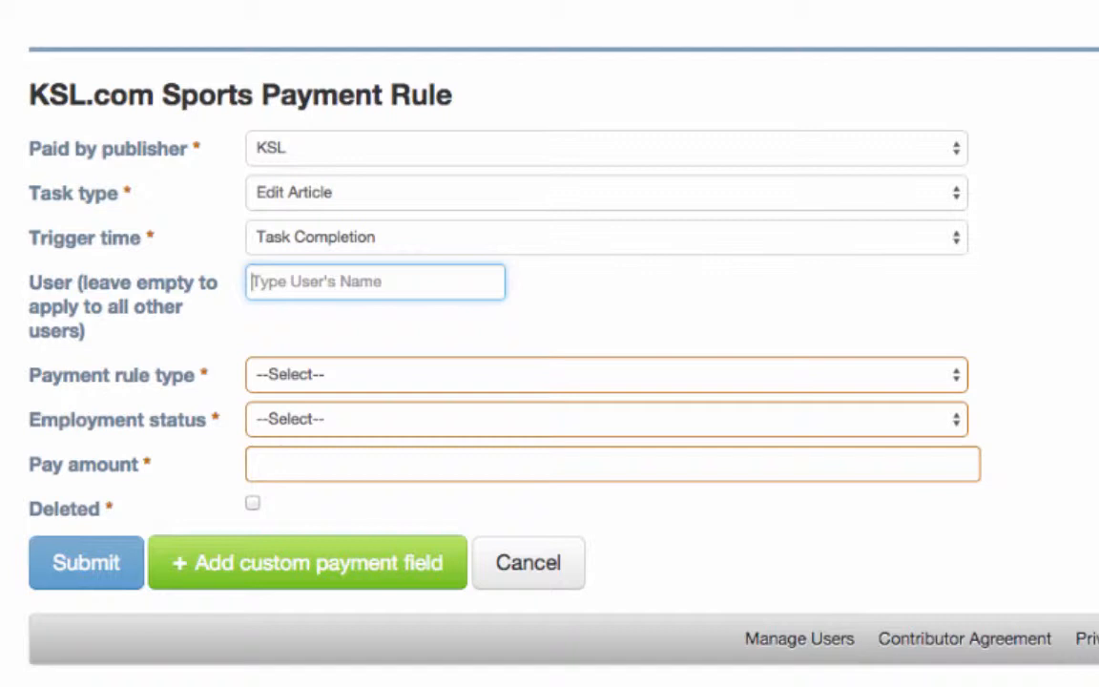
left_click(599, 426)
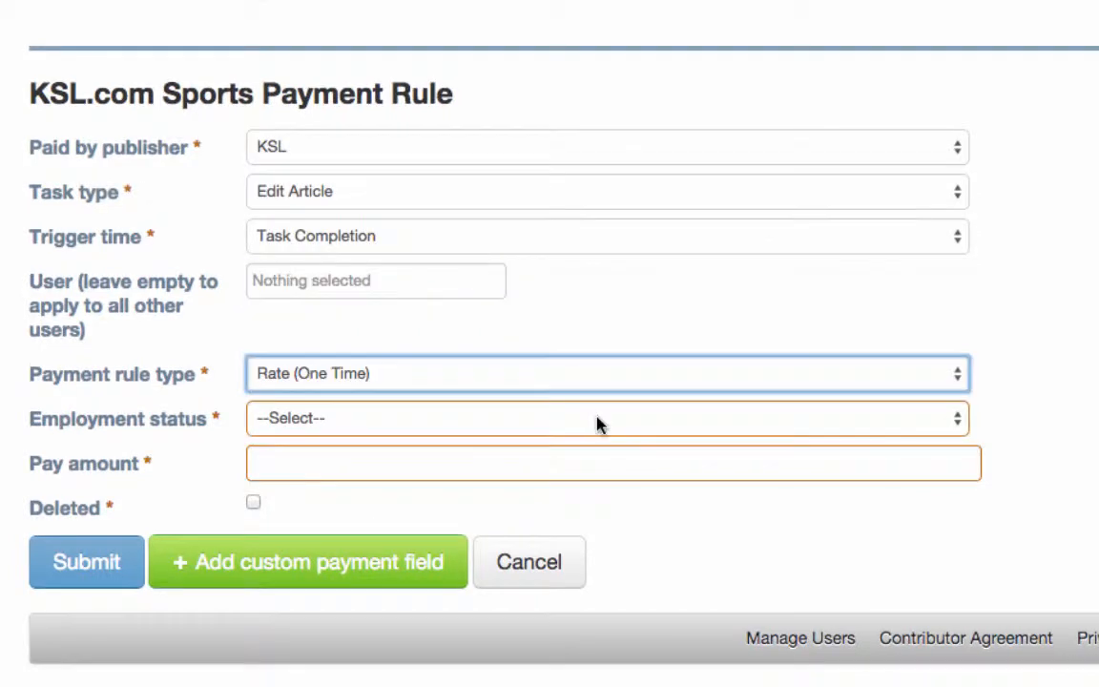
left_click(599, 420)
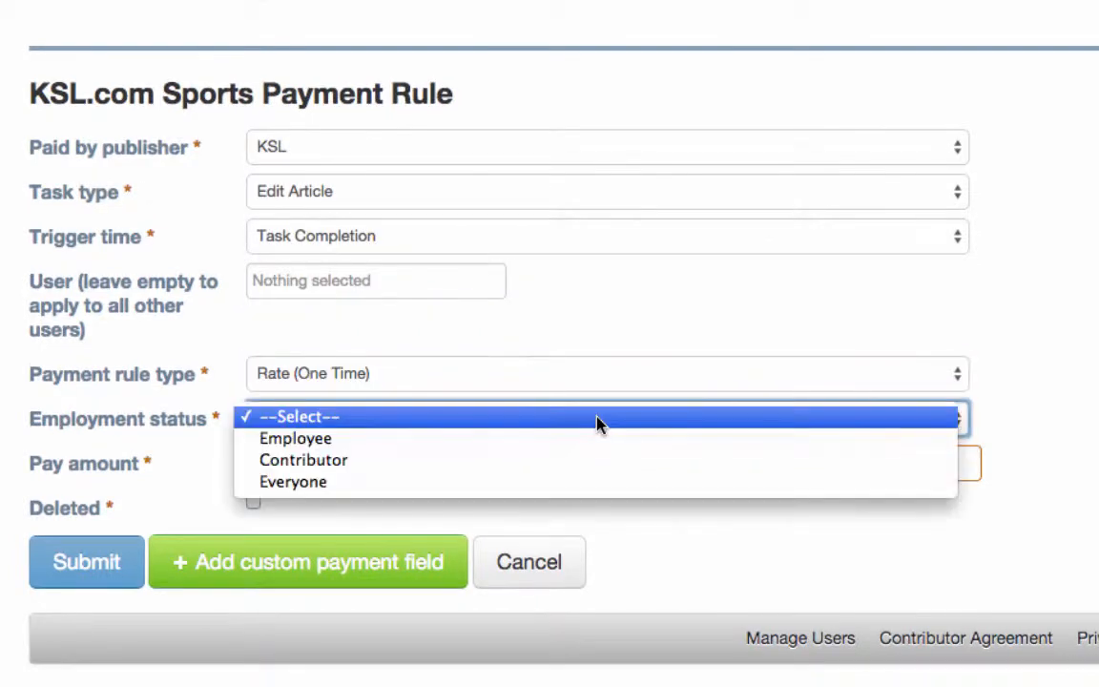
left_click(594, 467)
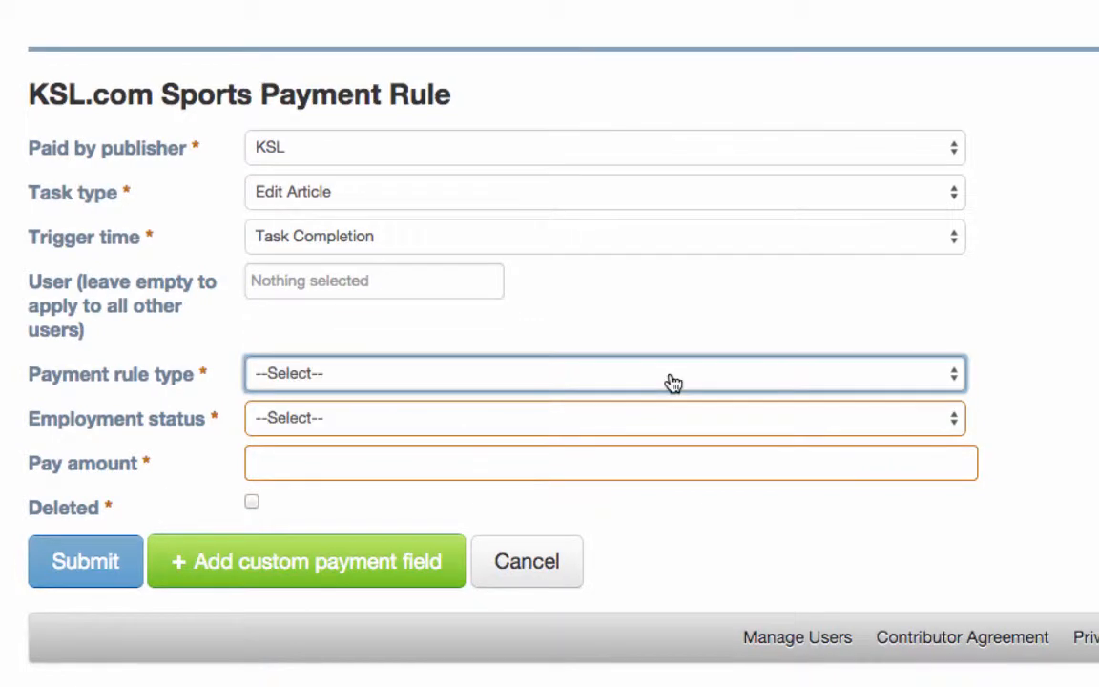
left_click(670, 378)
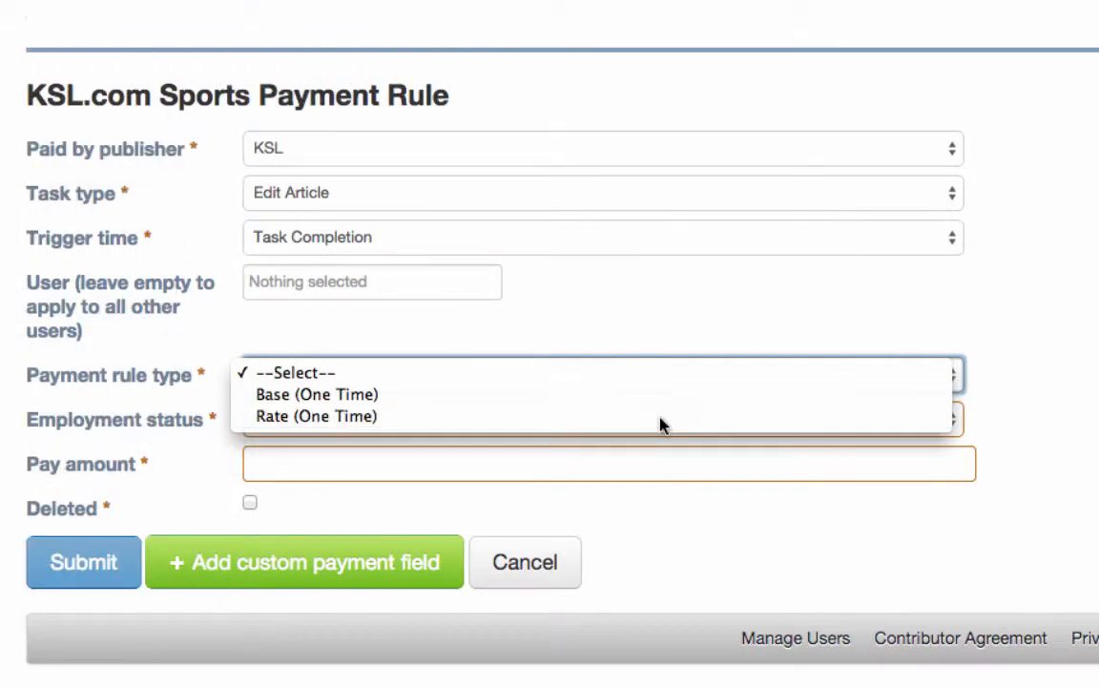
Make the rule a Rate (One Time) of .01 and add a custom payment field.
left_click(662, 422)
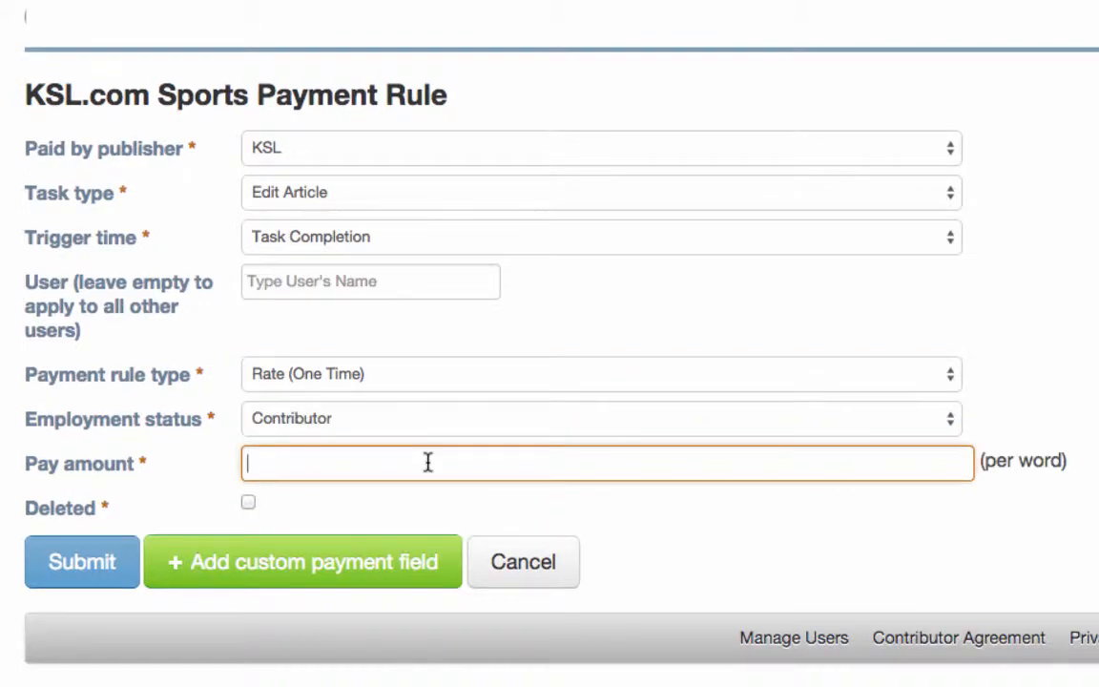
type(".01")
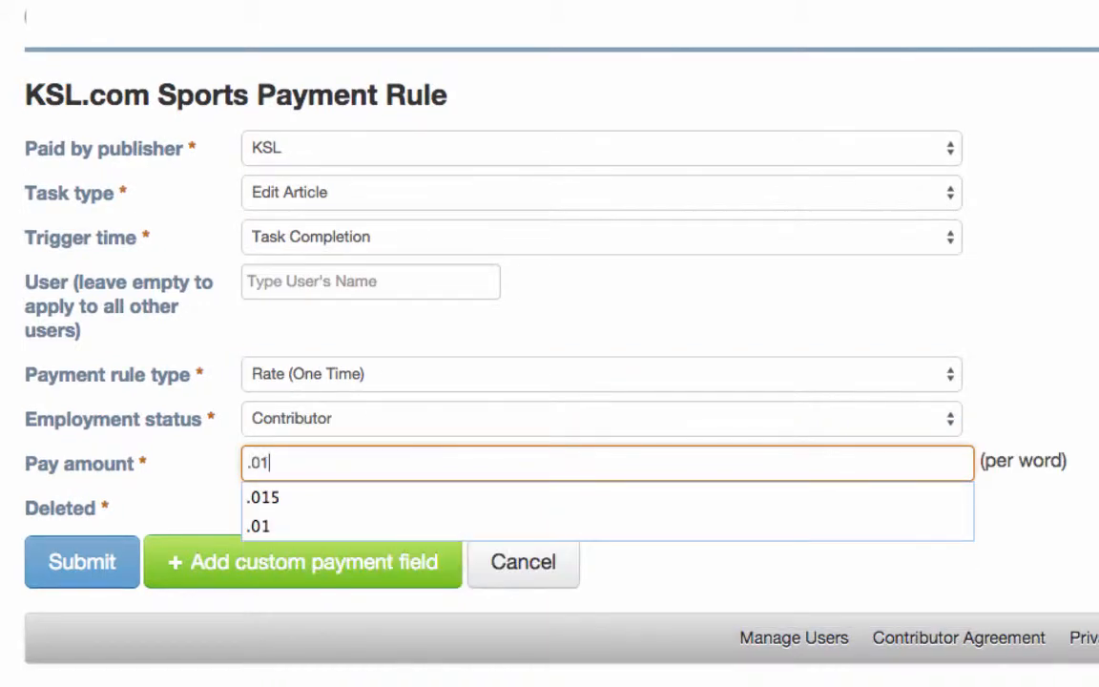
key("Tab")
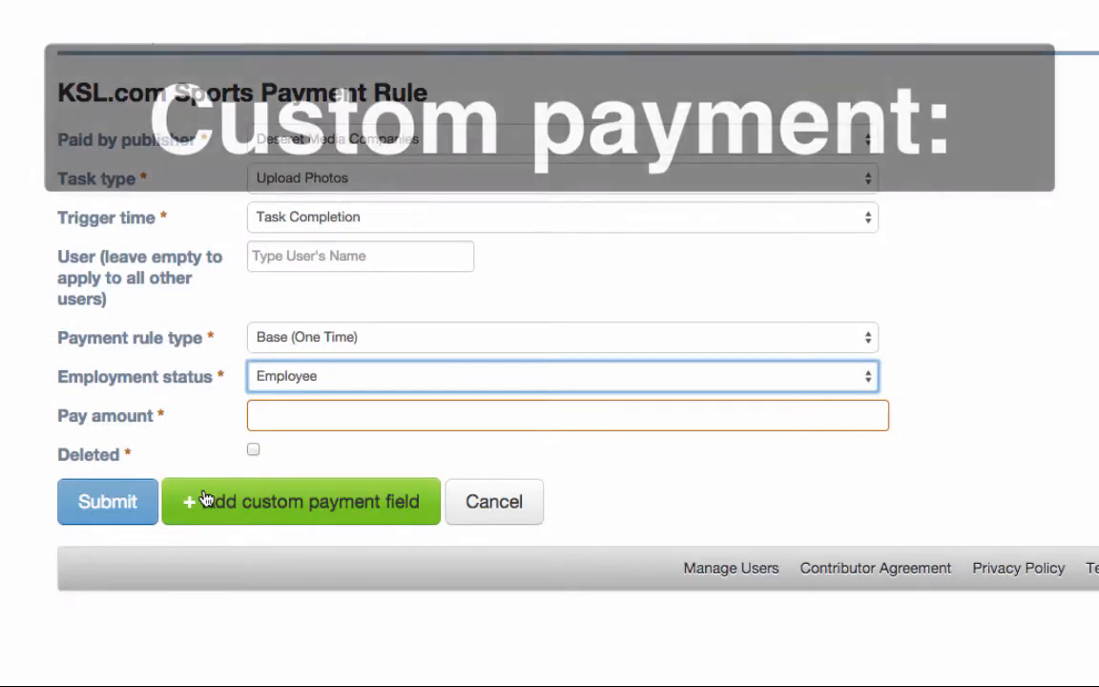
left_click(203, 499)
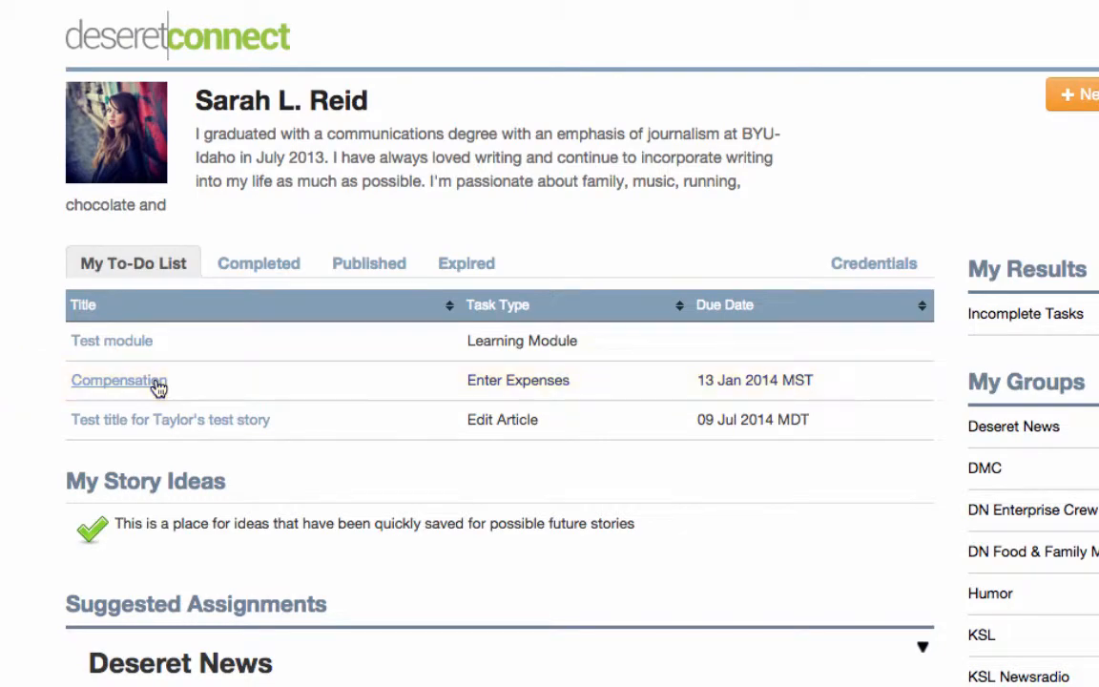
Name custom field 1 'Mileage', set its type to Rate (One Time) and rate to .575.
left_click(118, 380)
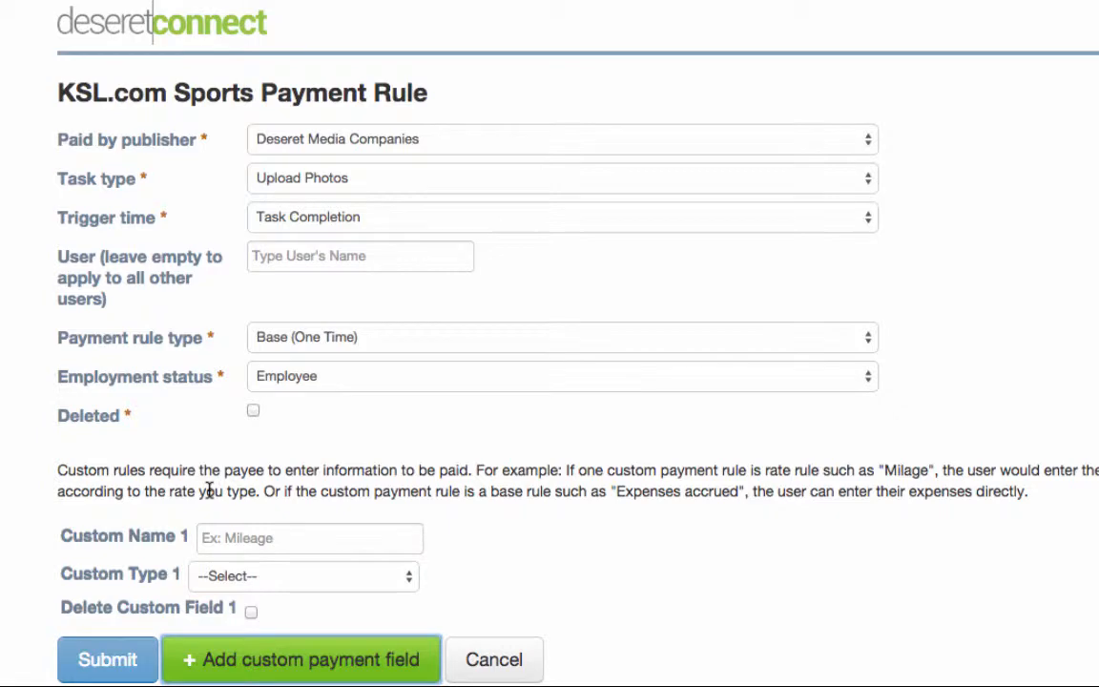
scroll(210, 491, "down", 2)
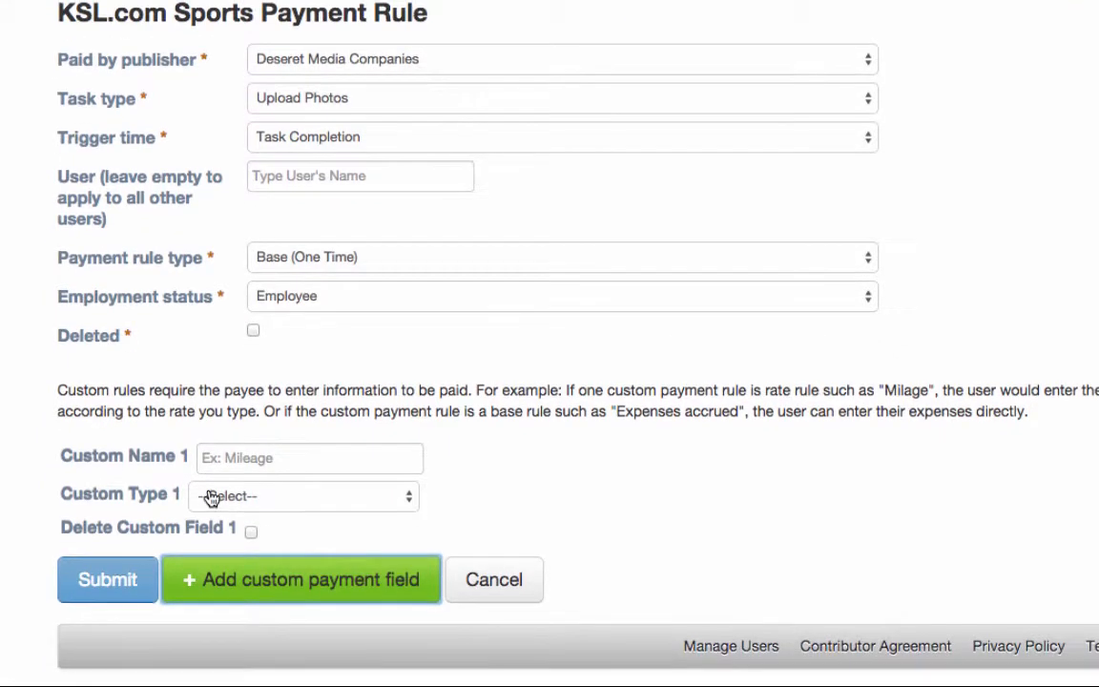
left_click(241, 458)
left_click(241, 457)
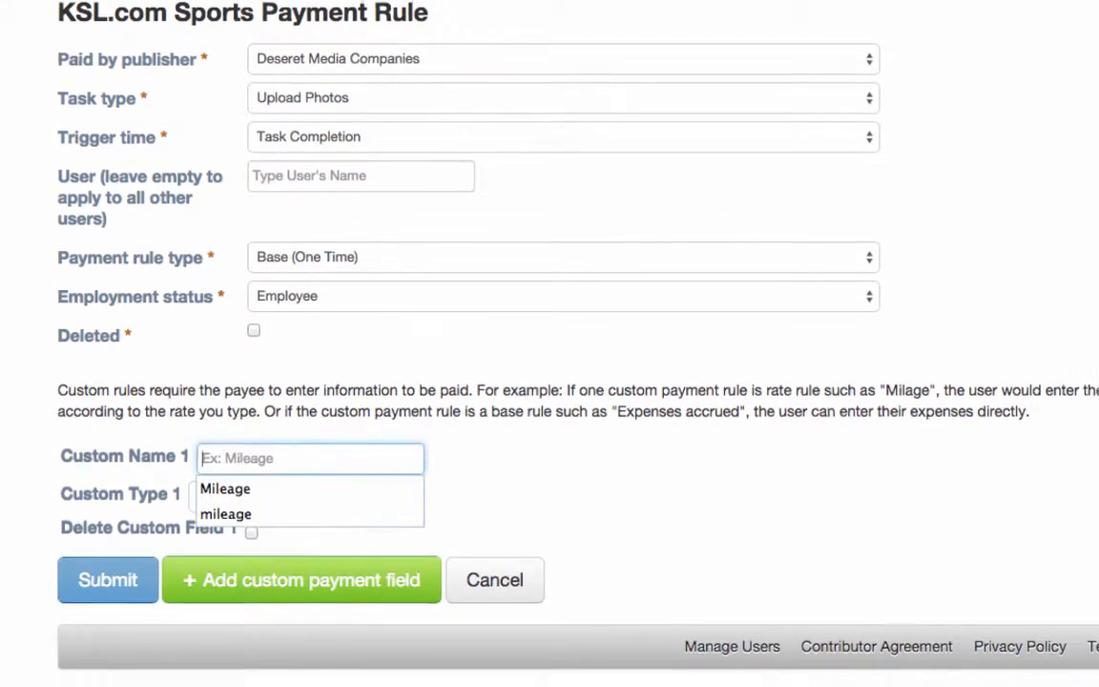
type("Mileage")
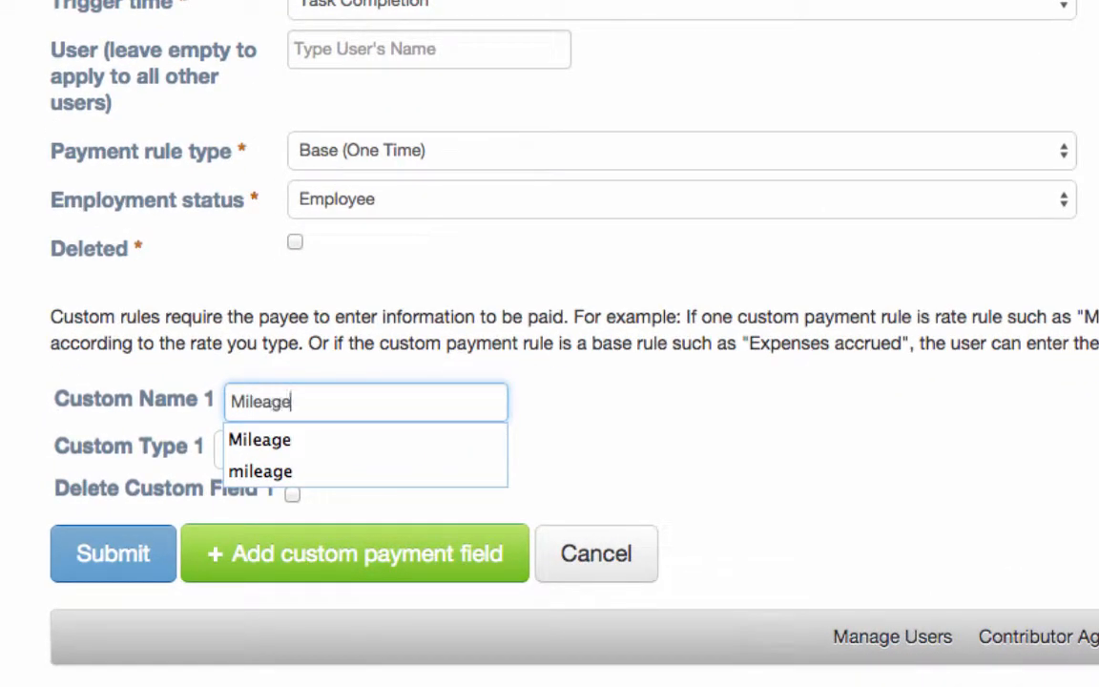
key("Tab")
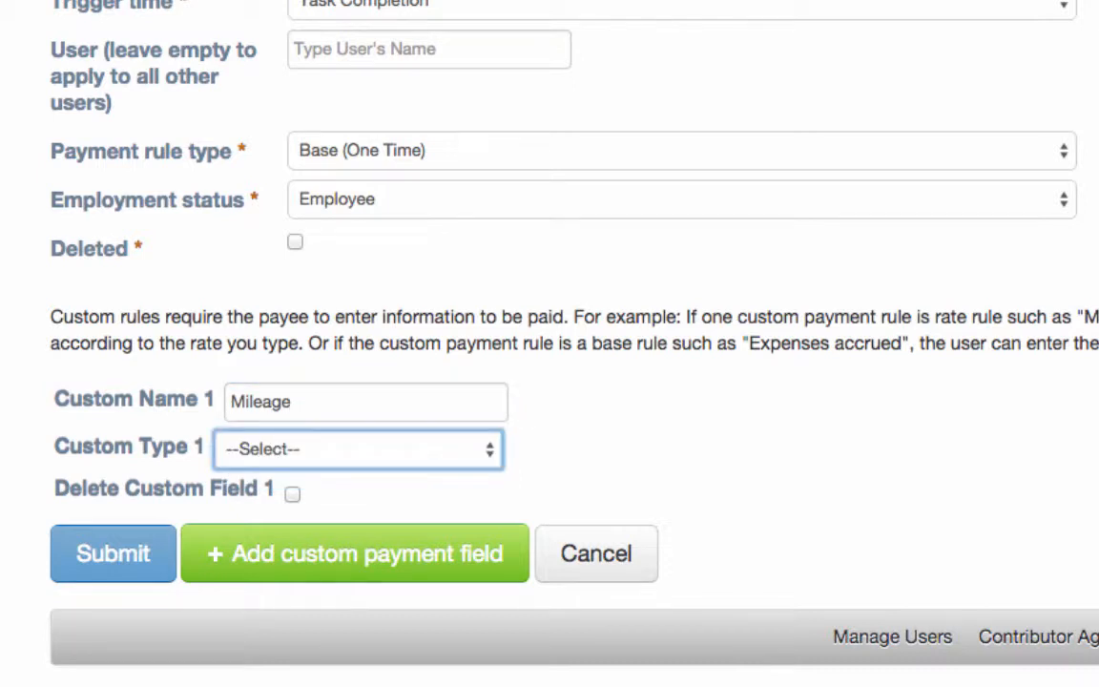
left_click(289, 452)
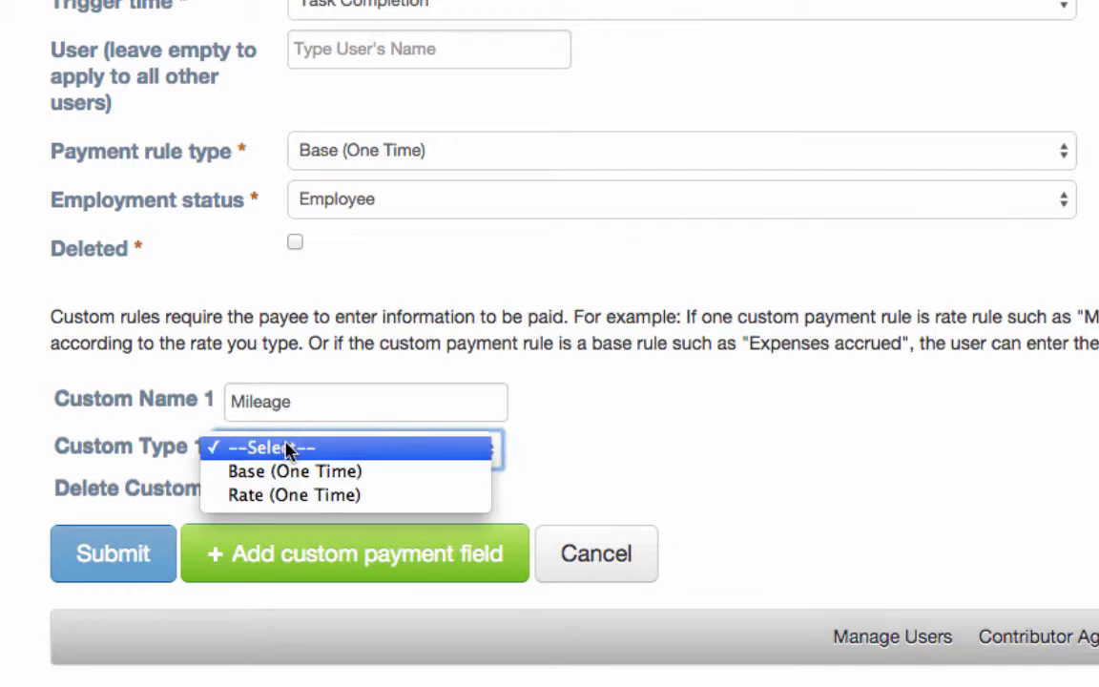
left_click(286, 495)
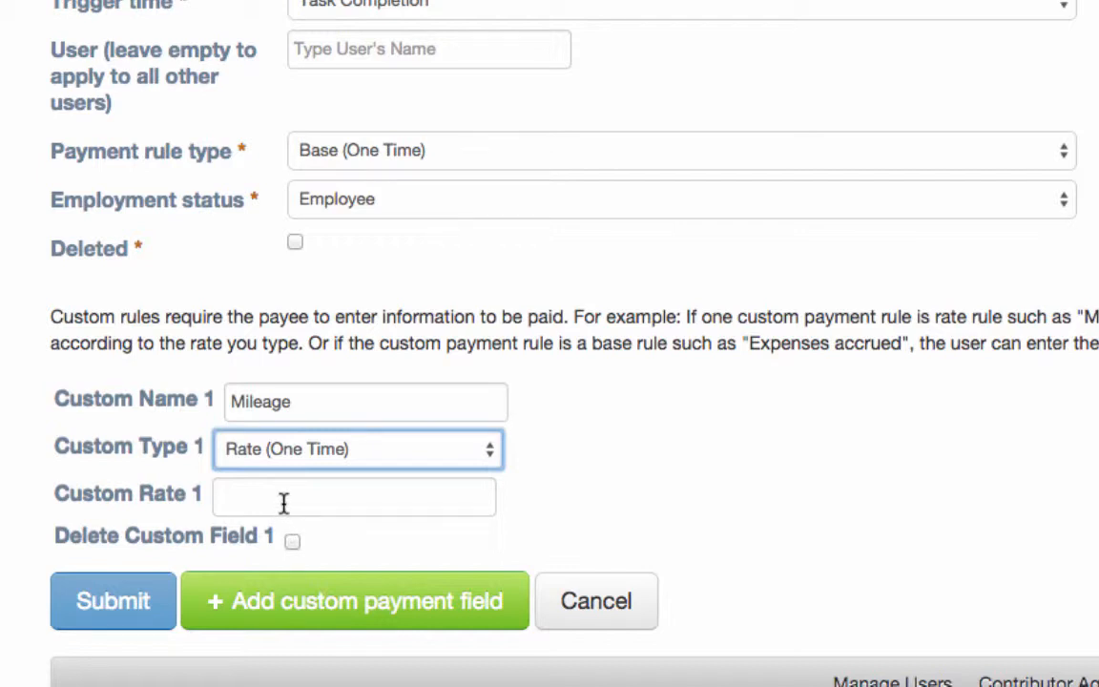
left_click(284, 500)
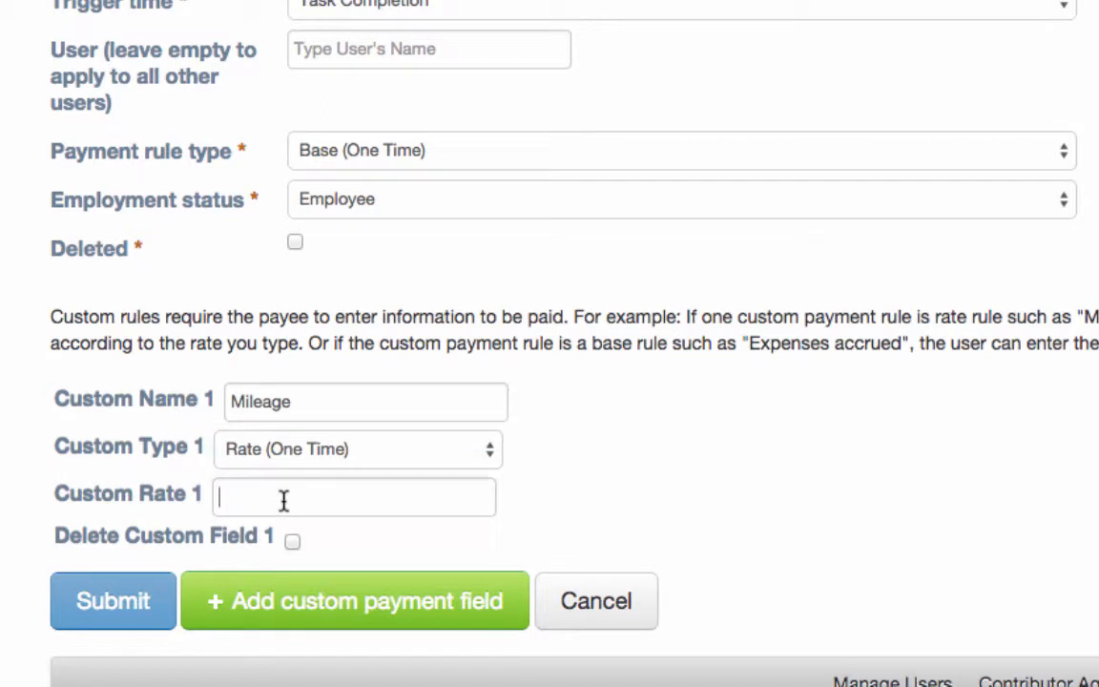
type(".")
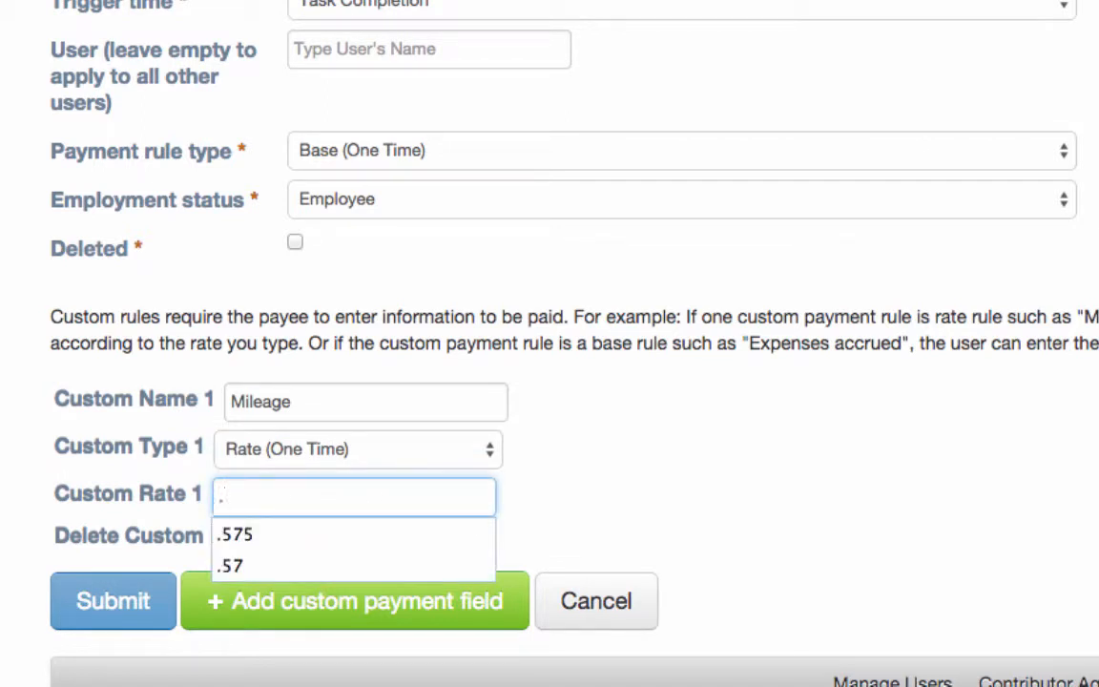
type("575")
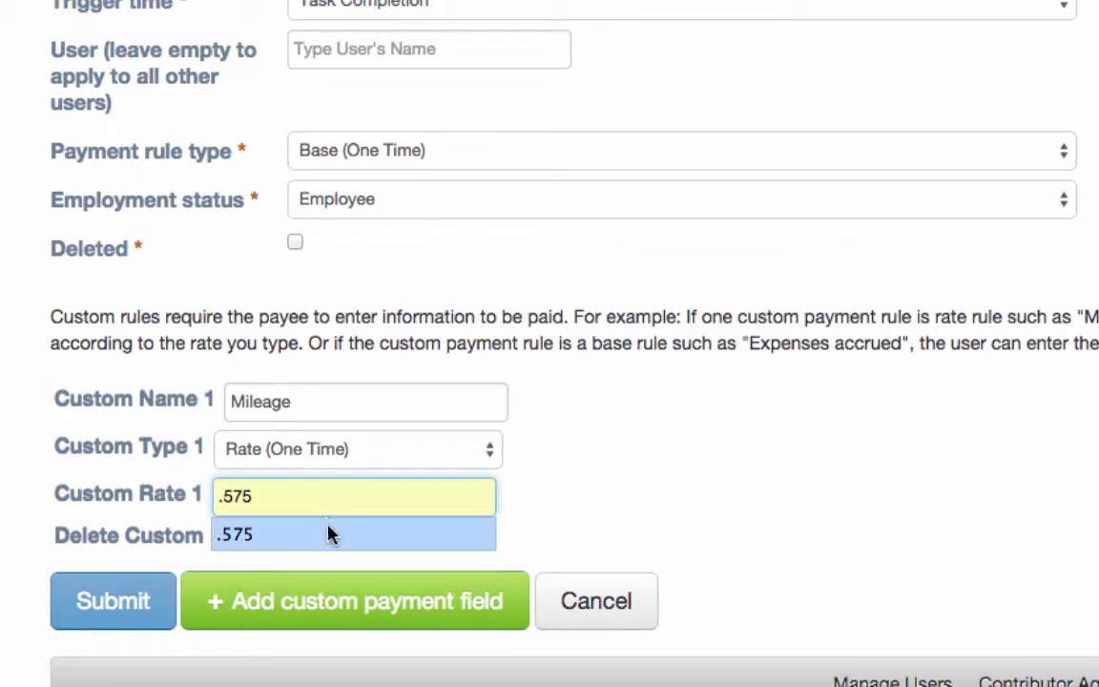
left_click(326, 534)
left_click(669, 503)
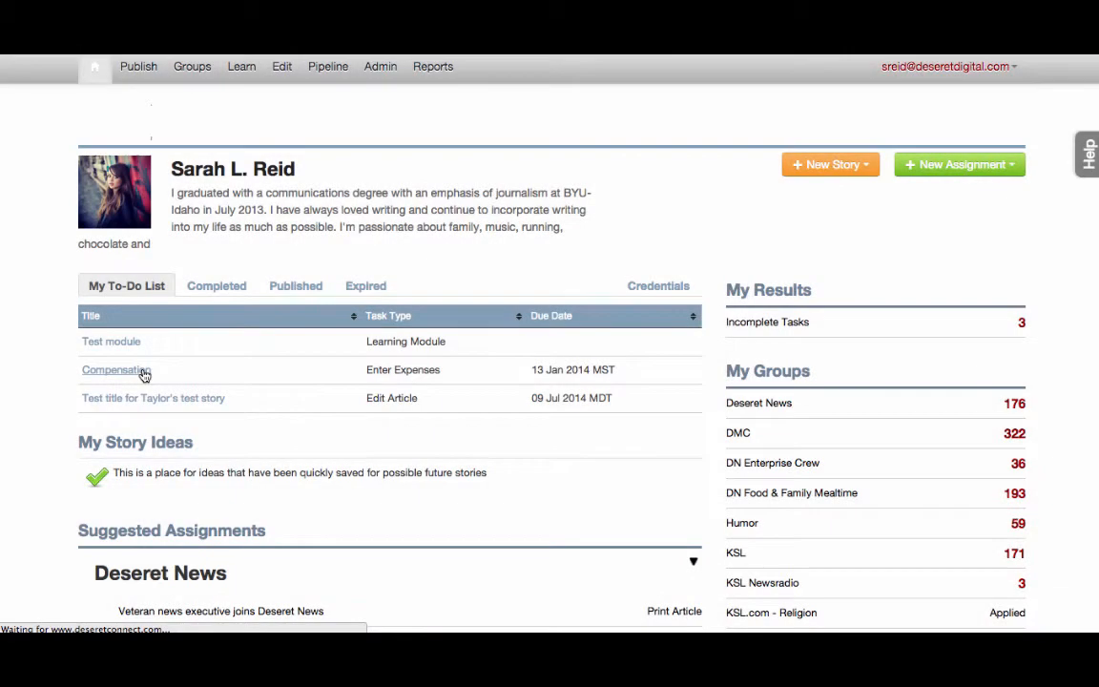
Enter mileage for Shutterstock test 2 in the Compensation expenses task and save.
left_click(142, 373)
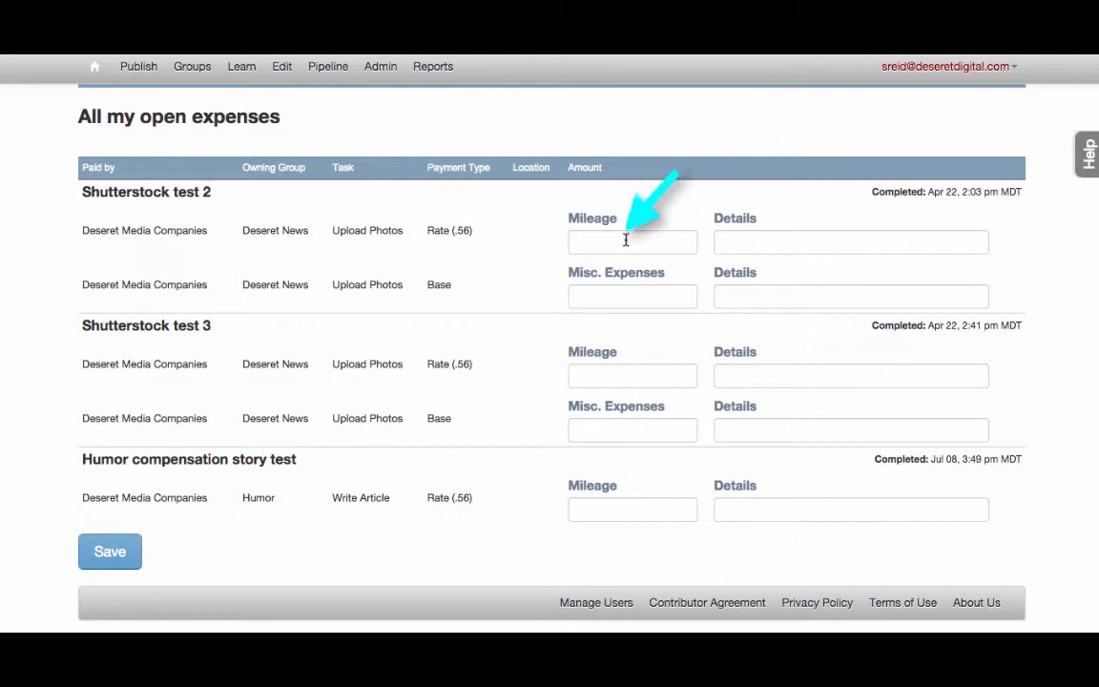
left_click(626, 240)
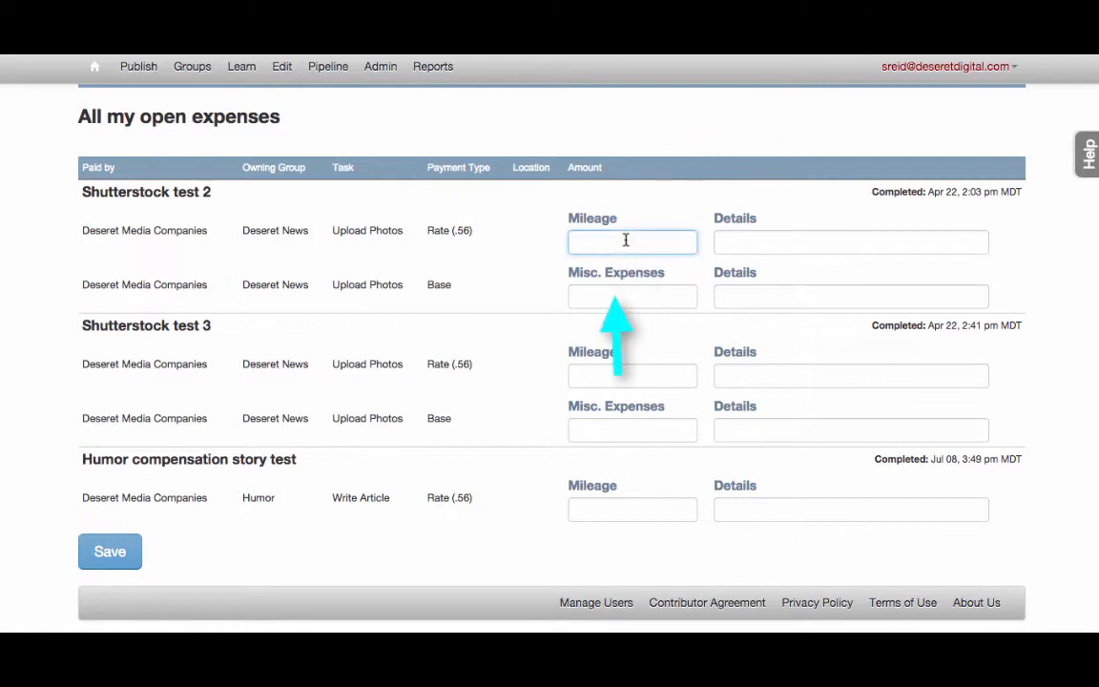
type("12")
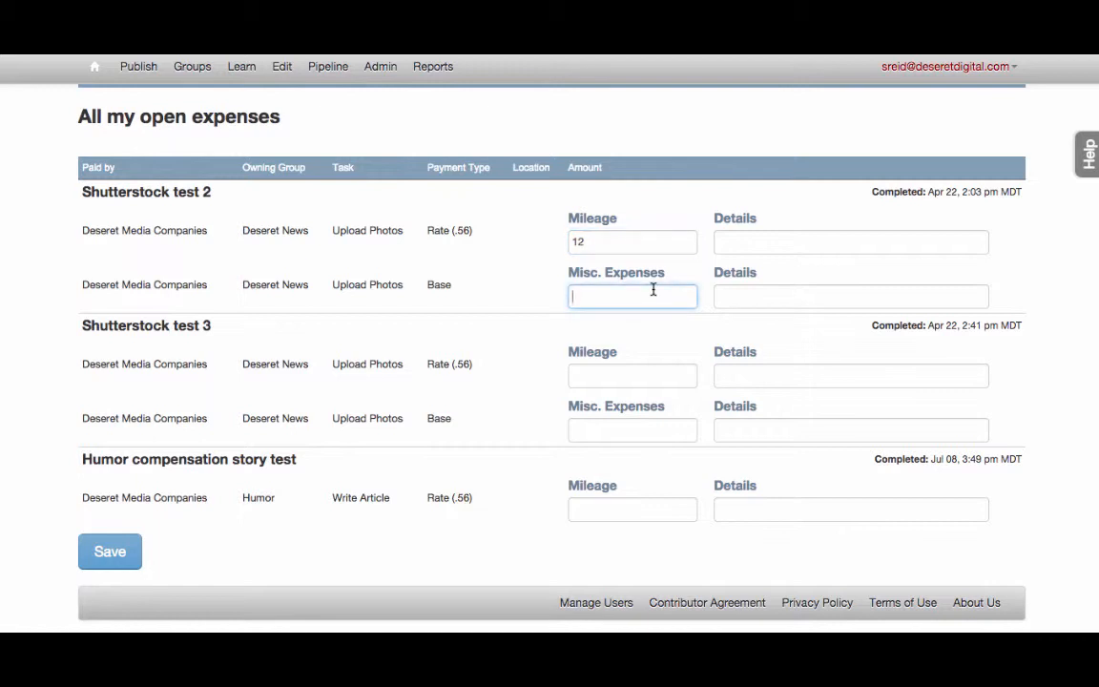
type("10")
left_click(134, 551)
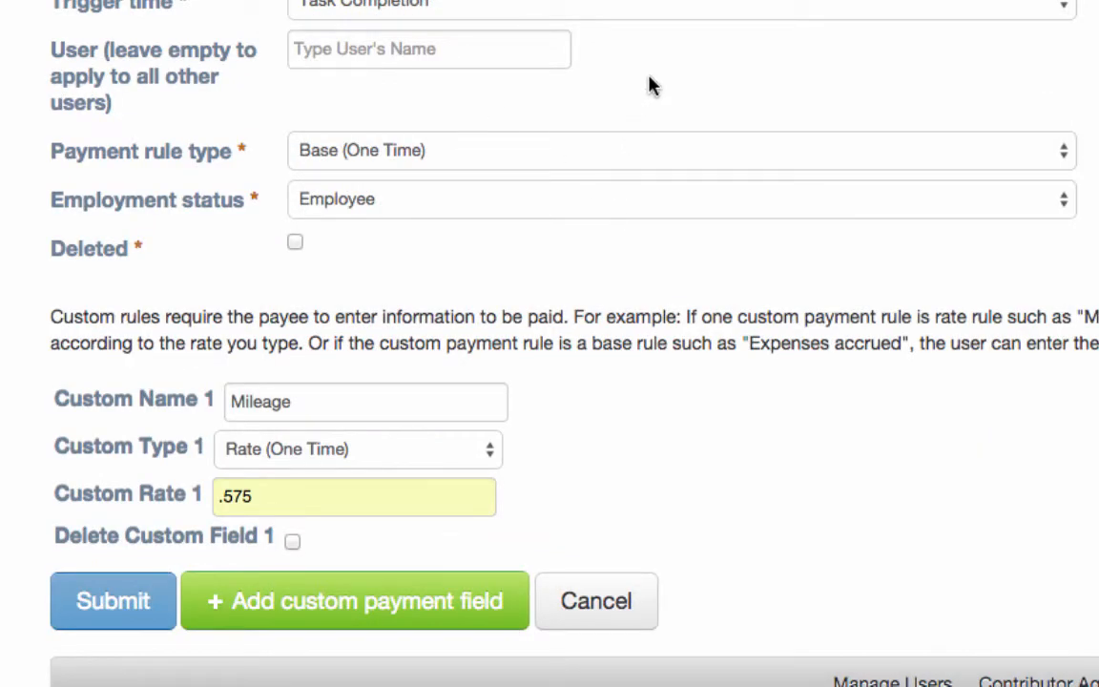
Submit the completed payment rule form with the Mileage custom field.
scroll(649, 86, "down", 1)
left_click(129, 548)
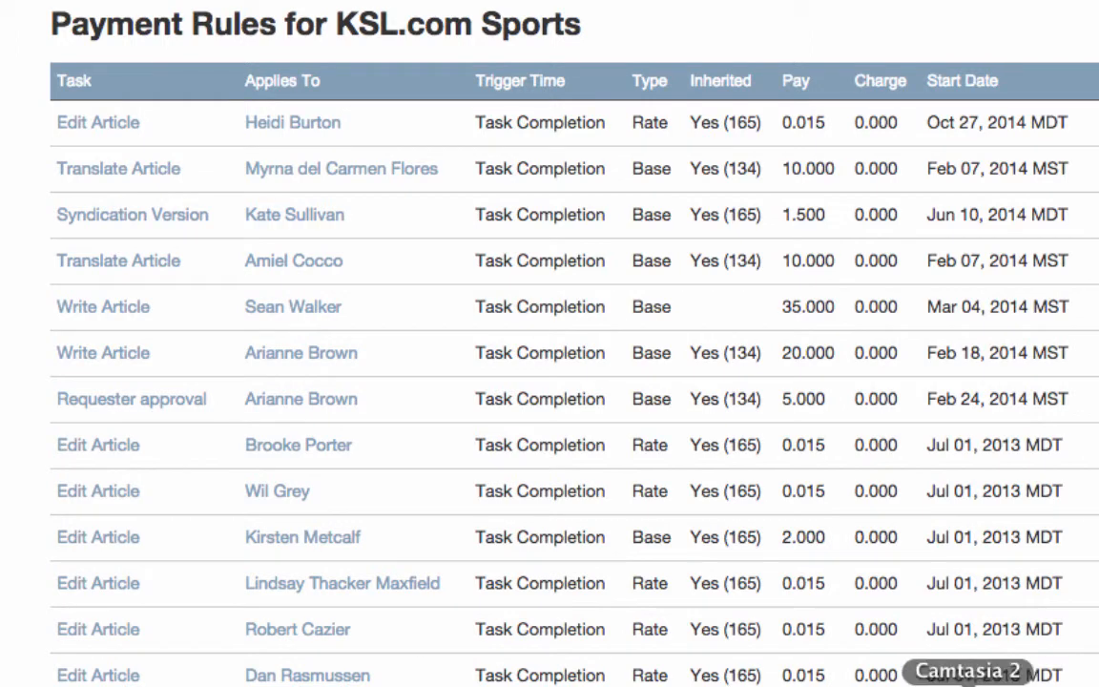
right_click(968, 686)
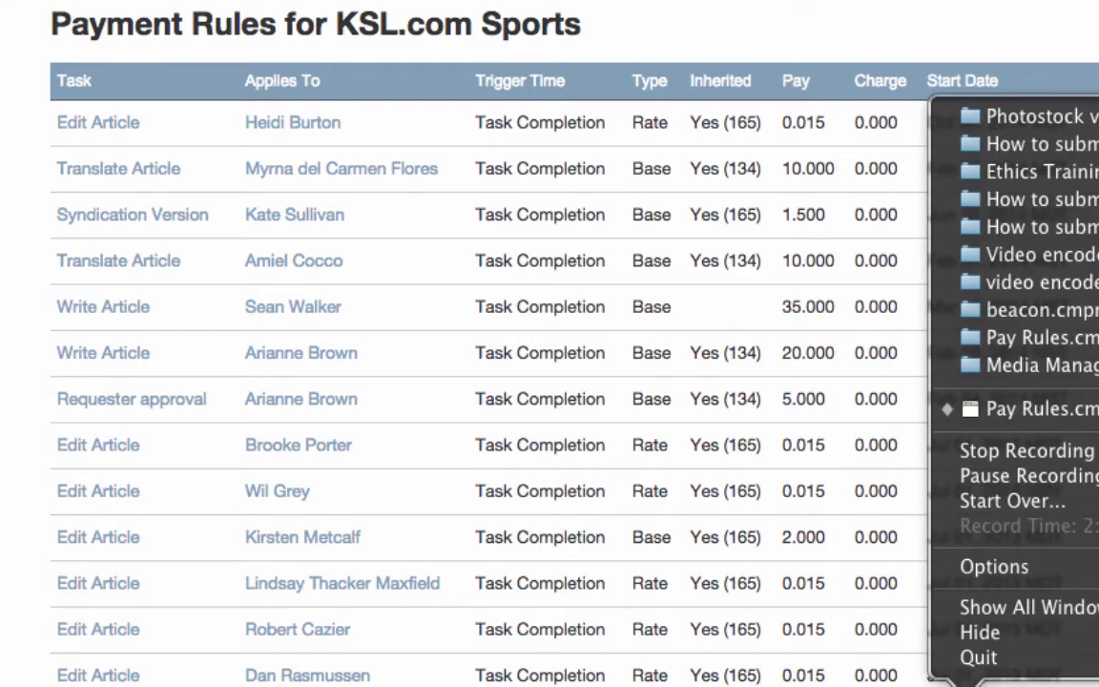